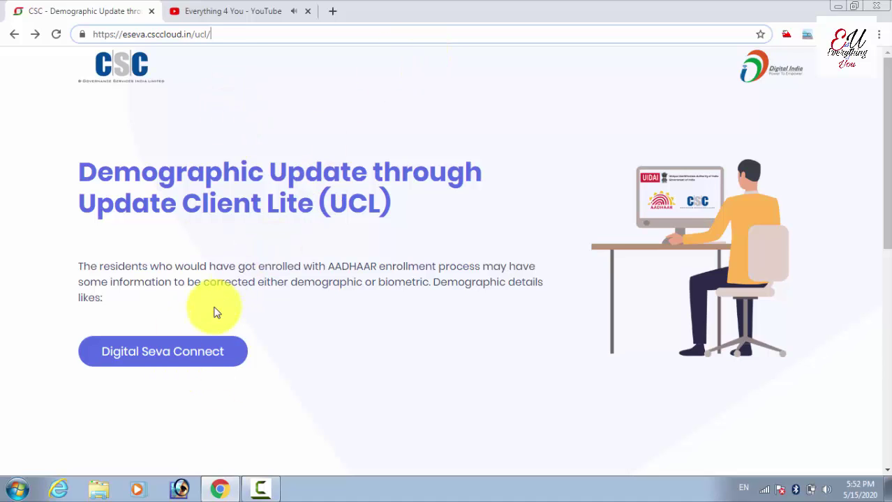
Open the Digital Seva Connect sign-in page from the UCL page and activate the username field.
{"action": "left_click", "coordinate": [194, 364]}
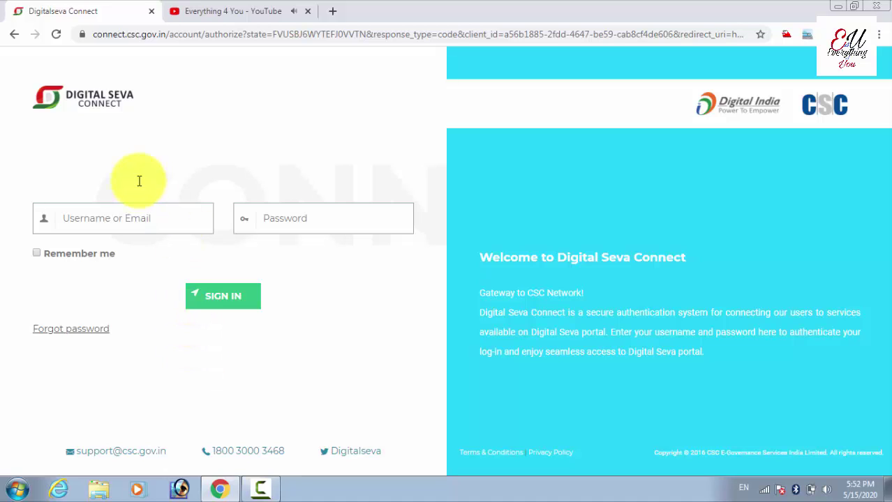
{"action": "left_click", "coordinate": [133, 215]}
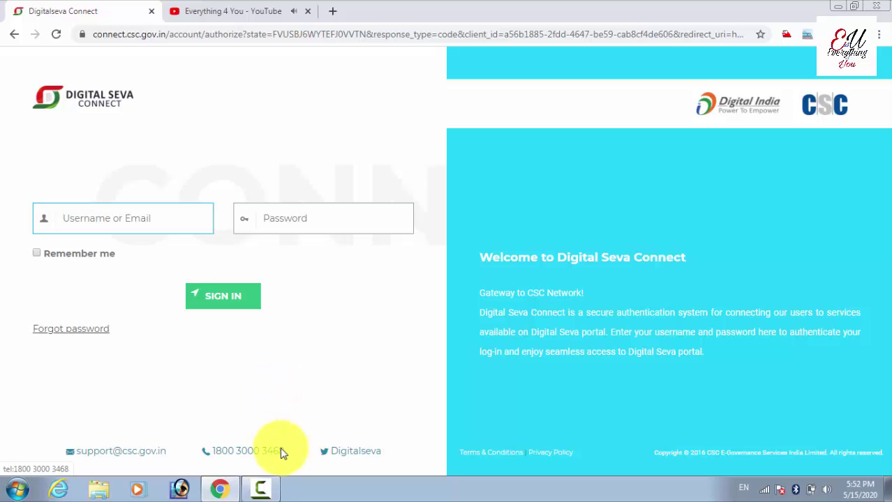
{"action": "left_click", "coordinate": [269, 486]}
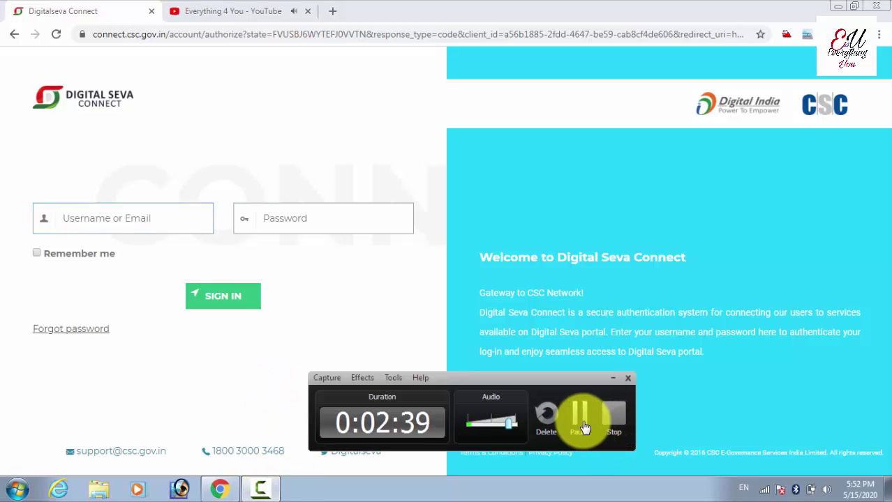
{"action": "left_click", "coordinate": [584, 427]}
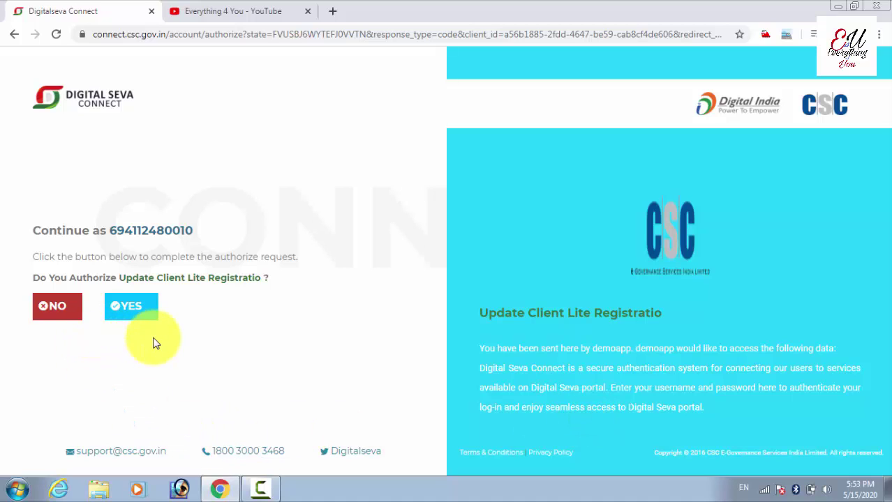
Authorize the Update Client Lite registration request and proceed to the VLE UCL registration form.
{"action": "left_click", "coordinate": [139, 314]}
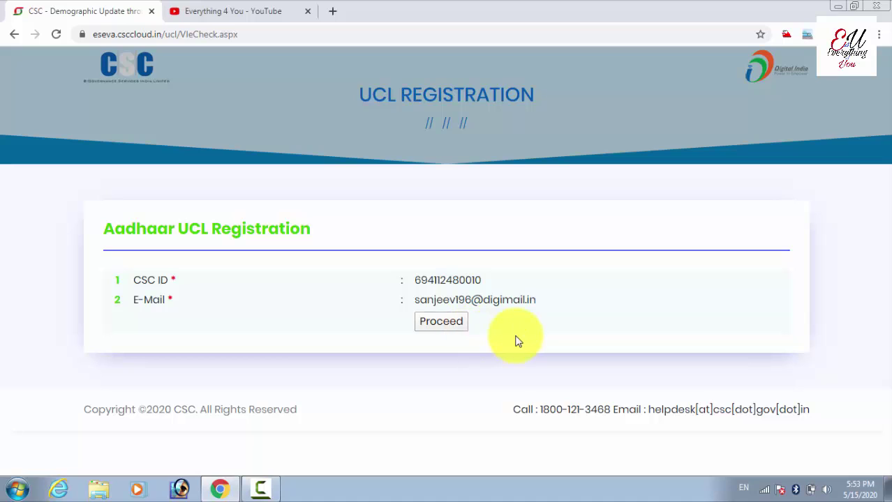
{"action": "left_click", "coordinate": [447, 328]}
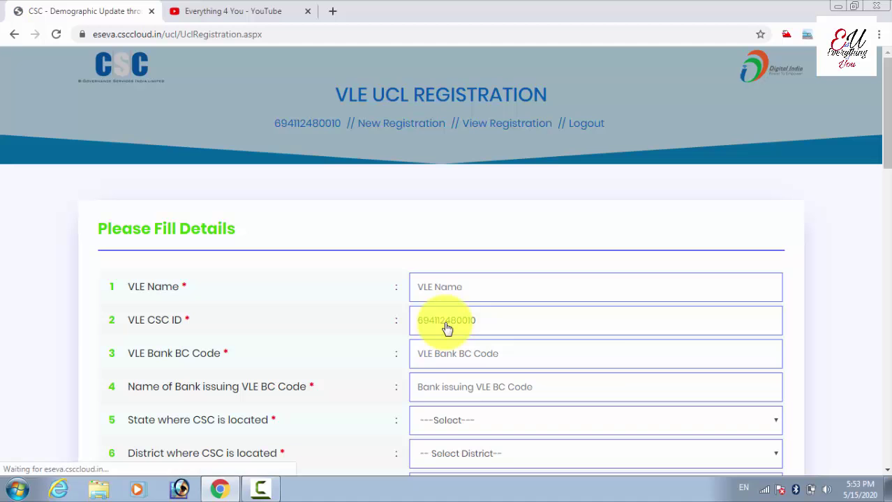
Examine the first fields of the registration form, from VLE name and bank BC code through state, district and pincode.
{"action": "scroll", "coordinate": [606, 363], "scroll_direction": "down", "scroll_amount": 2}
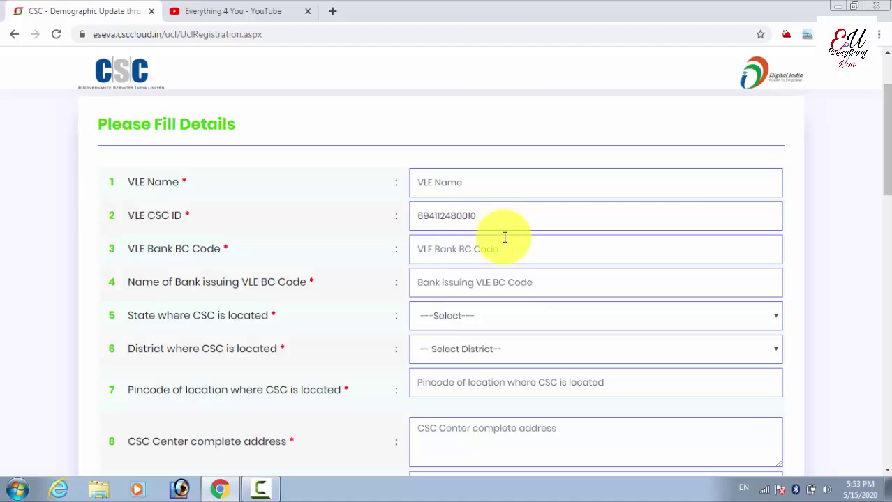
{"action": "left_click_drag", "start_coordinate": [884, 155], "coordinate": [881, 183]}
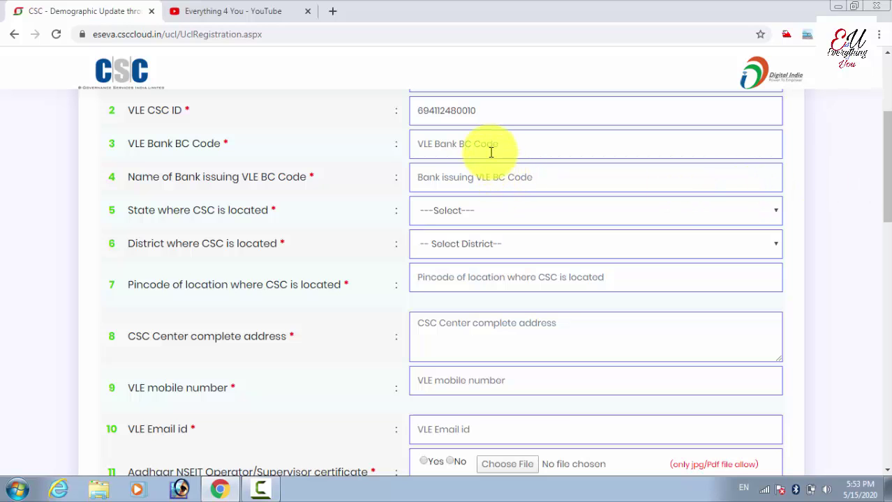
{"action": "left_click_drag", "start_coordinate": [889, 180], "coordinate": [885, 191]}
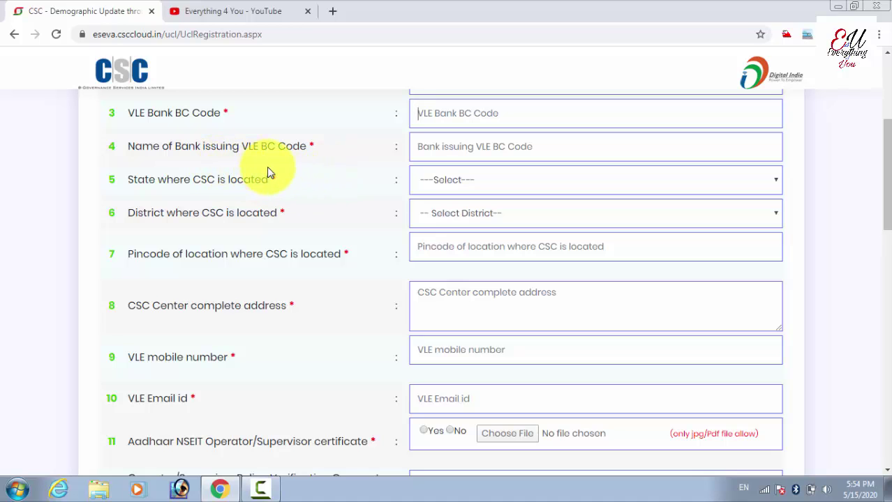
{"action": "left_click", "coordinate": [488, 158]}
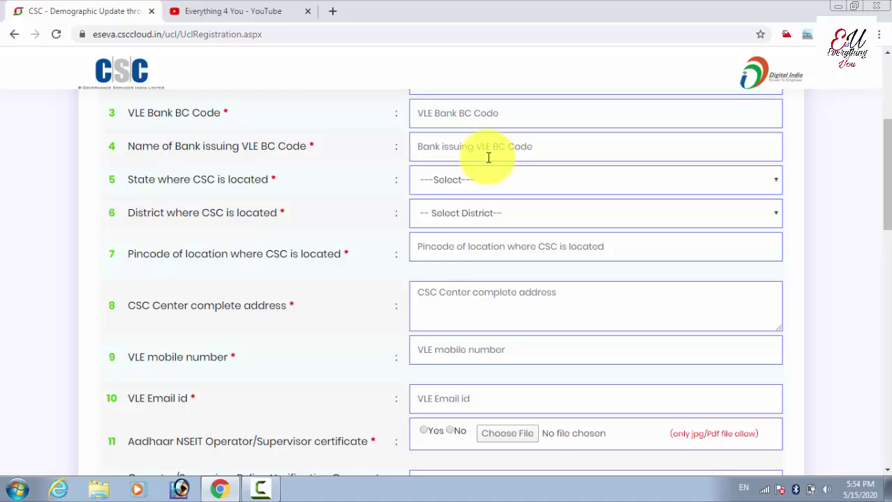
{"action": "left_click", "coordinate": [476, 183]}
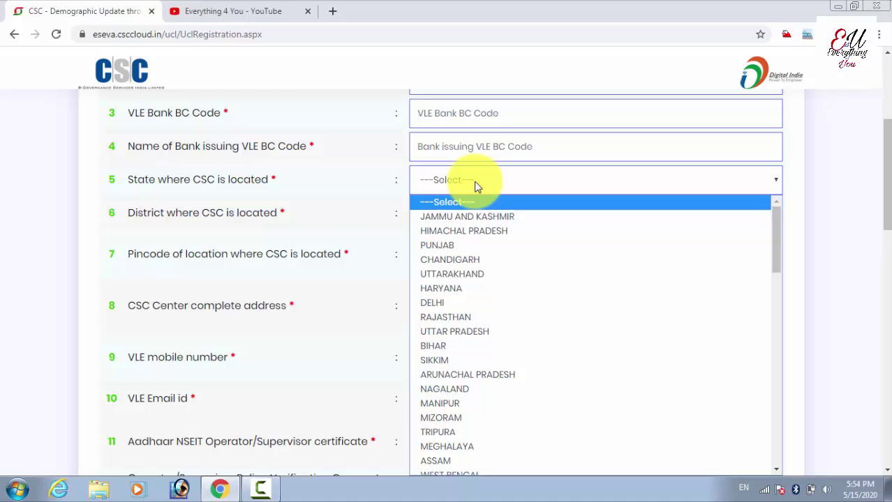
{"action": "left_click", "coordinate": [474, 183]}
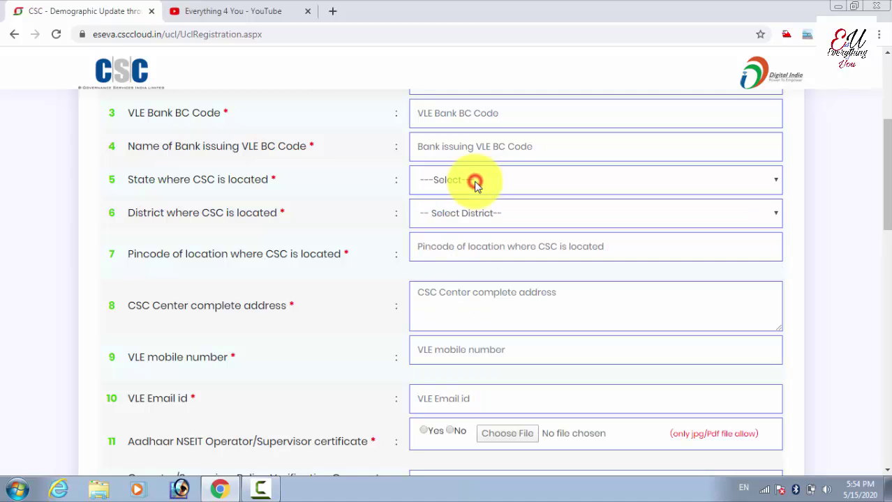
{"action": "left_click", "coordinate": [427, 218]}
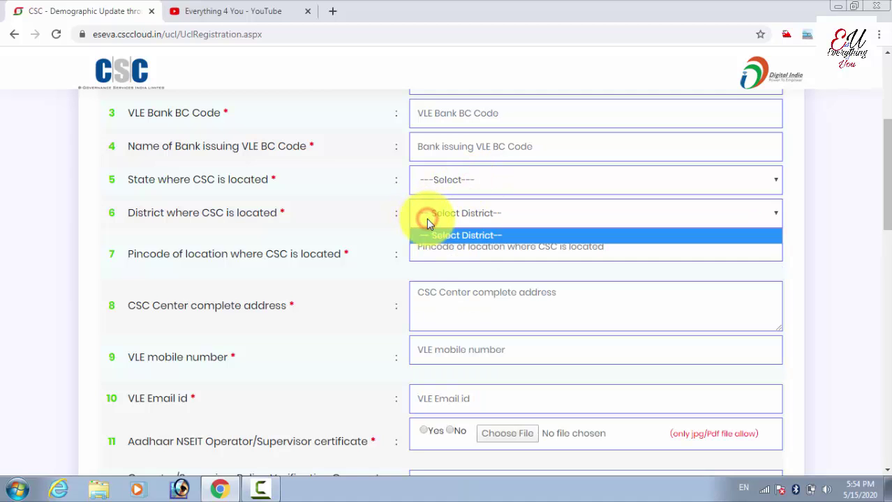
{"action": "left_click", "coordinate": [426, 218]}
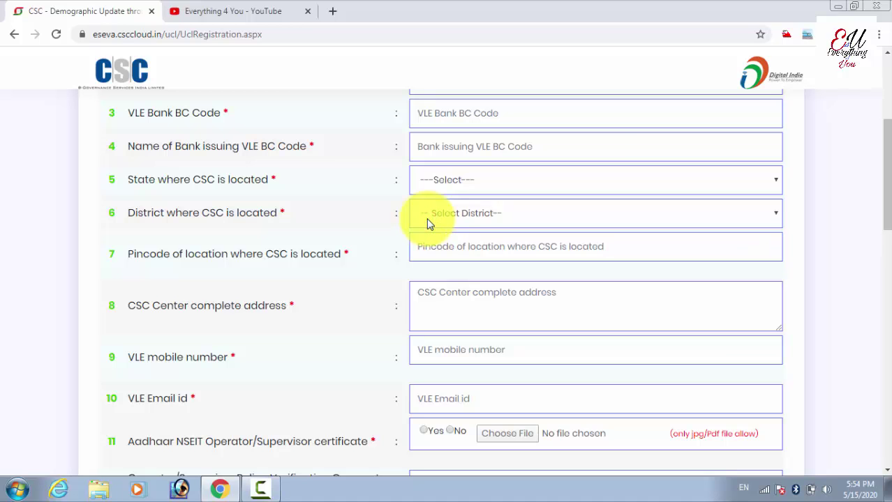
{"action": "left_click", "coordinate": [442, 246]}
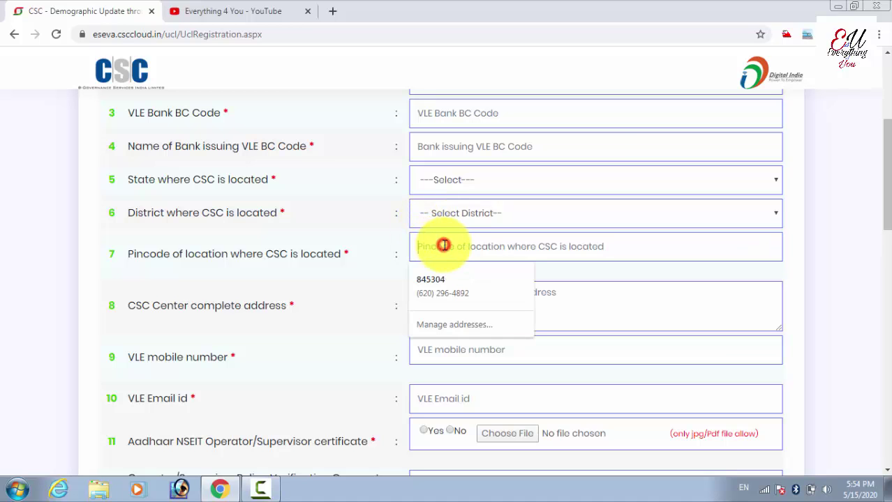
Set the state where the CSC is located to BIHAR and the district to PURBI CHAMPARAN.
{"action": "left_click", "coordinate": [464, 183]}
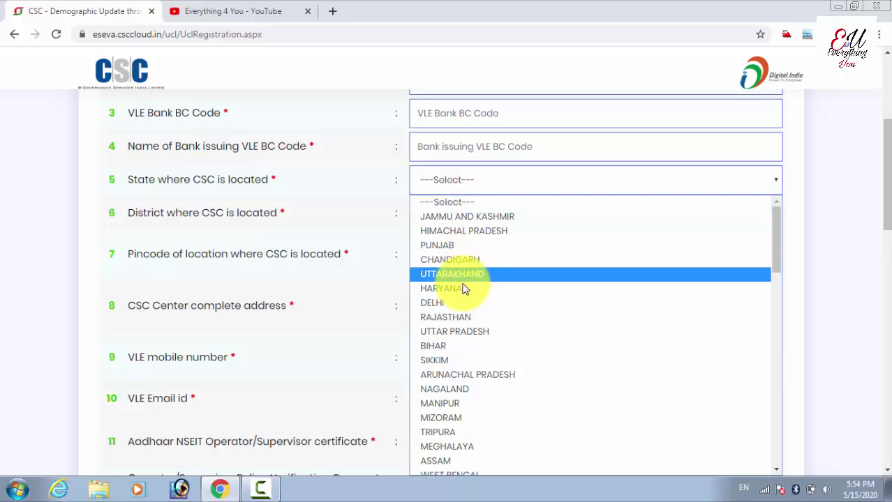
{"action": "left_click", "coordinate": [449, 347]}
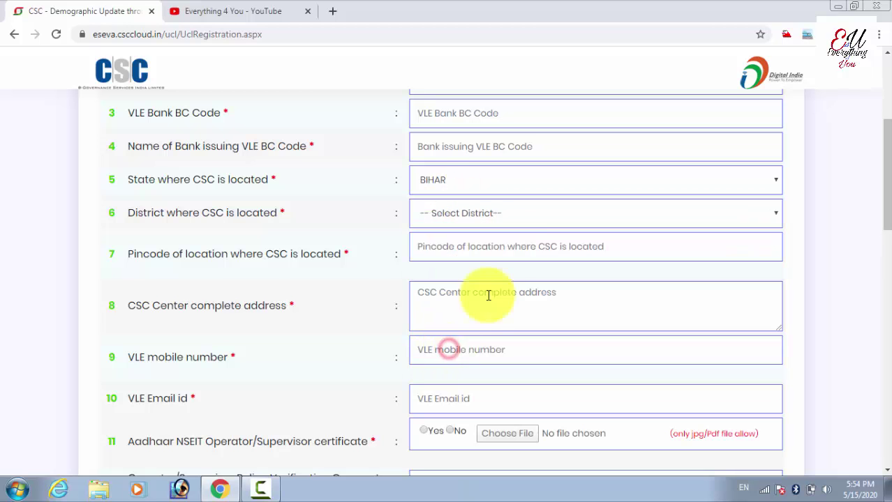
{"action": "left_click", "coordinate": [514, 223]}
{"action": "left_click", "coordinate": [514, 223]}
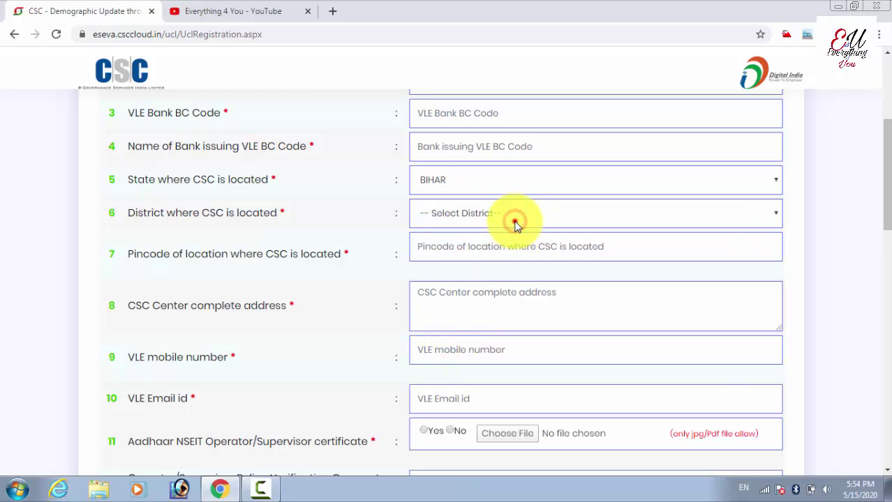
{"action": "left_click", "coordinate": [515, 223]}
{"action": "left_click", "coordinate": [514, 222]}
{"action": "left_click", "coordinate": [514, 223]}
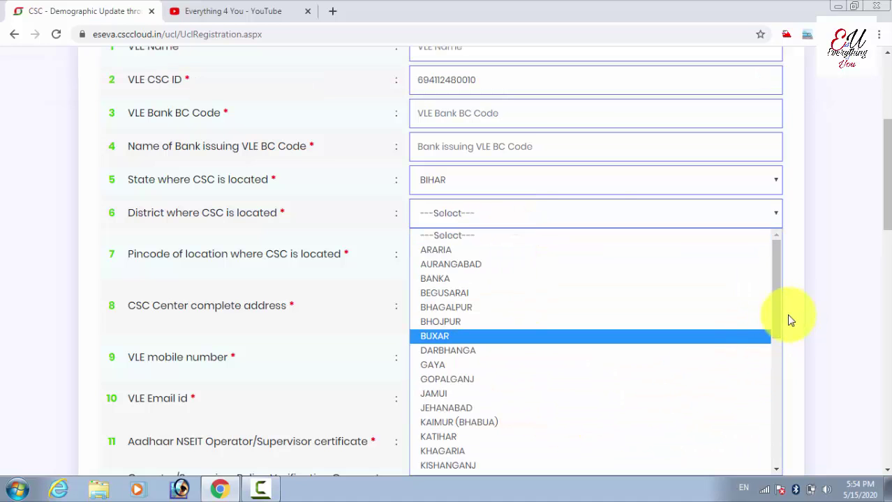
{"action": "left_click_drag", "start_coordinate": [778, 314], "coordinate": [774, 388]}
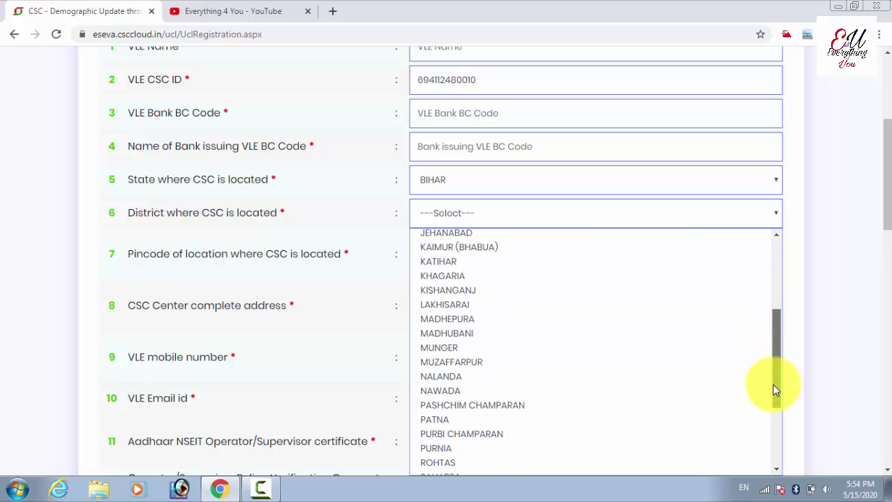
{"action": "left_click", "coordinate": [599, 429]}
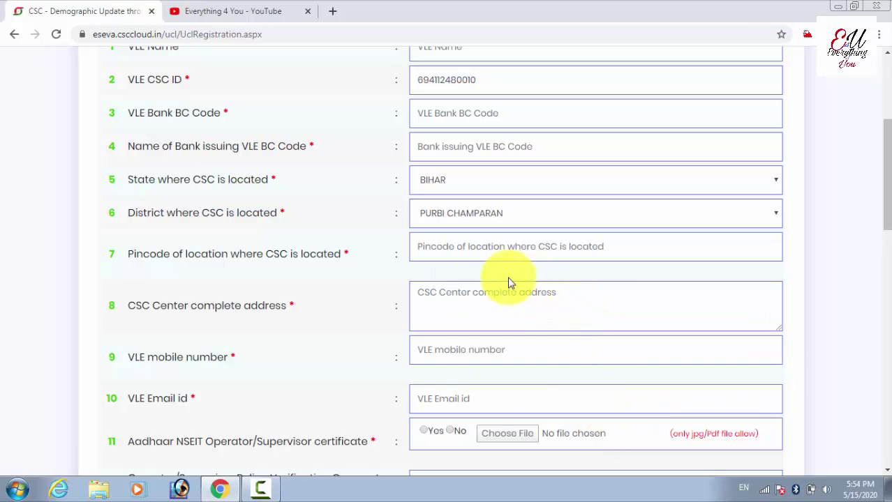
{"action": "left_click", "coordinate": [506, 249]}
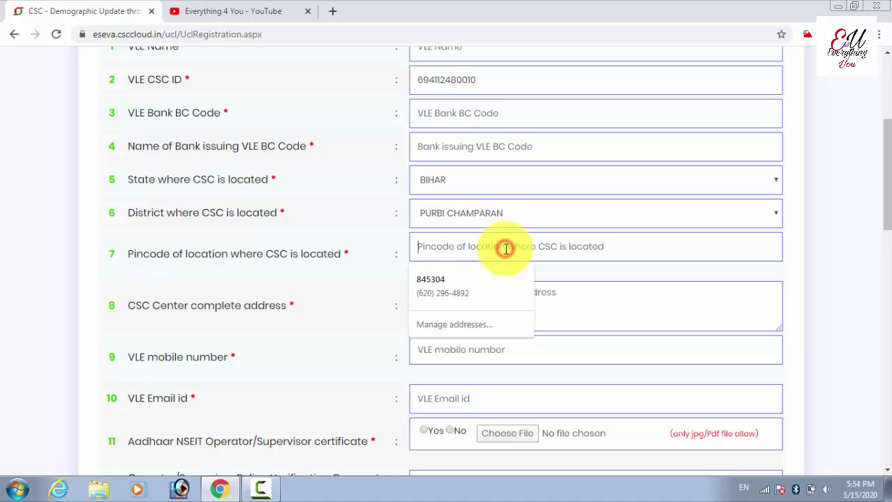
{"action": "left_click", "coordinate": [362, 294]}
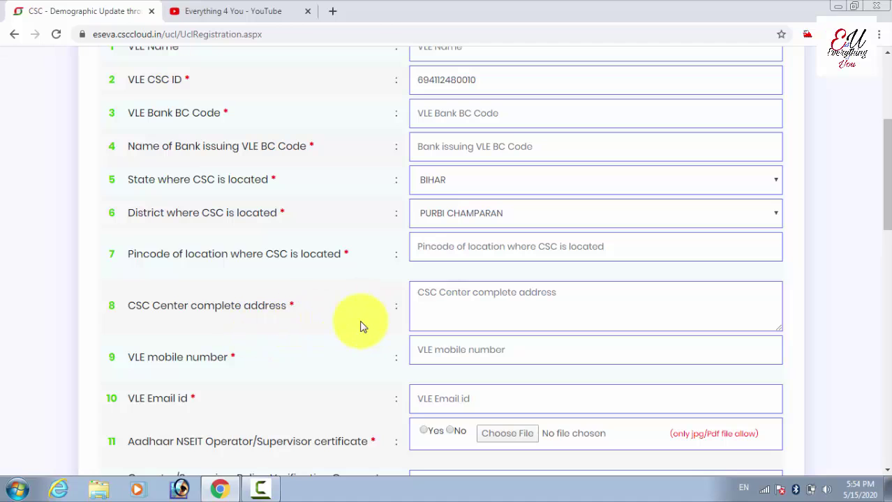
{"action": "left_click", "coordinate": [513, 303]}
{"action": "left_click", "coordinate": [380, 351]}
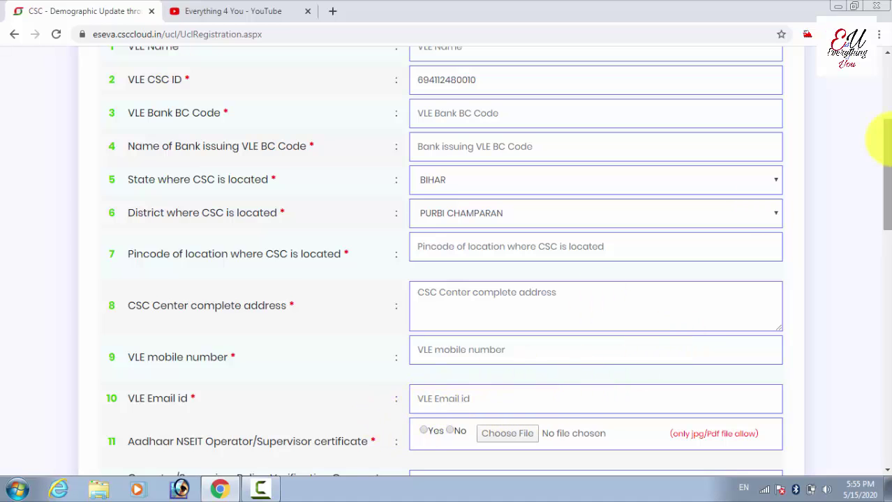
Answer Yes for the operator/supervisor mobile number linked with Aadhaar and activate its number field.
{"action": "left_click_drag", "start_coordinate": [887, 142], "coordinate": [886, 230]}
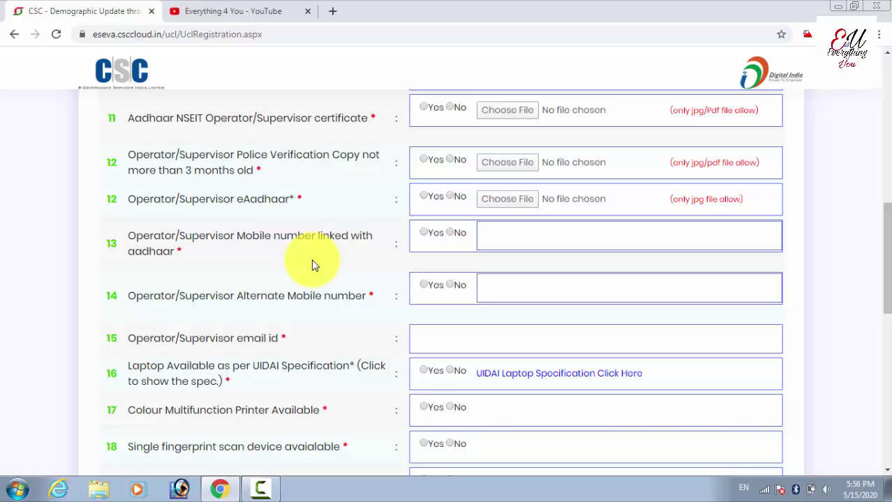
{"action": "left_click", "coordinate": [424, 235]}
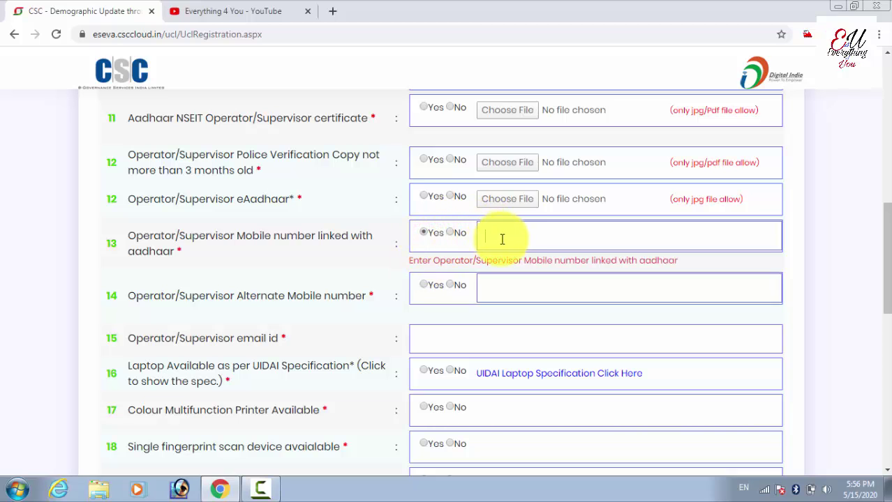
{"action": "left_click", "coordinate": [476, 238]}
{"action": "left_click", "coordinate": [497, 234]}
{"action": "left_click", "coordinate": [426, 233]}
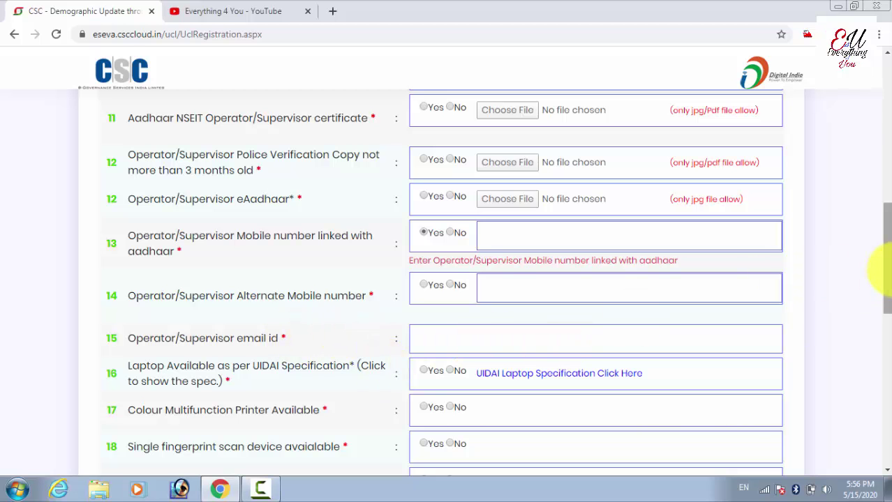
Answer Yes for laptop availability as per the UIDAI specification.
{"action": "left_click_drag", "start_coordinate": [887, 281], "coordinate": [887, 315]}
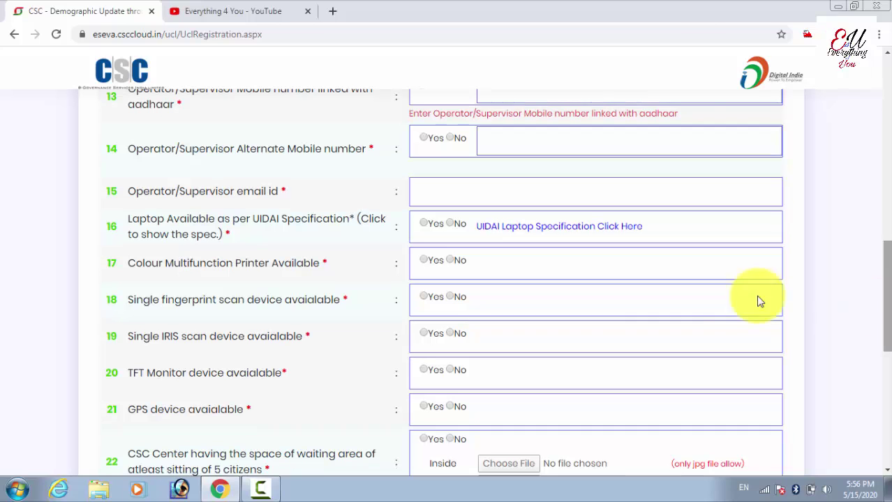
{"action": "left_click", "coordinate": [606, 184]}
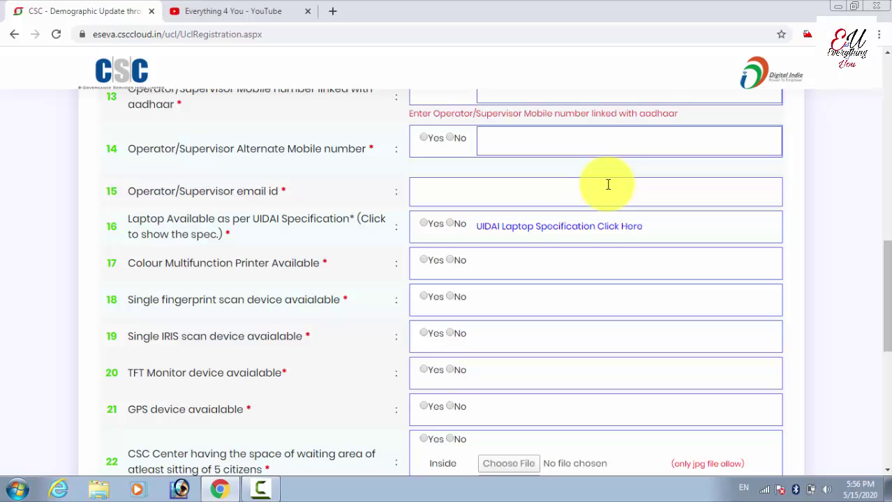
{"action": "left_click", "coordinate": [427, 228]}
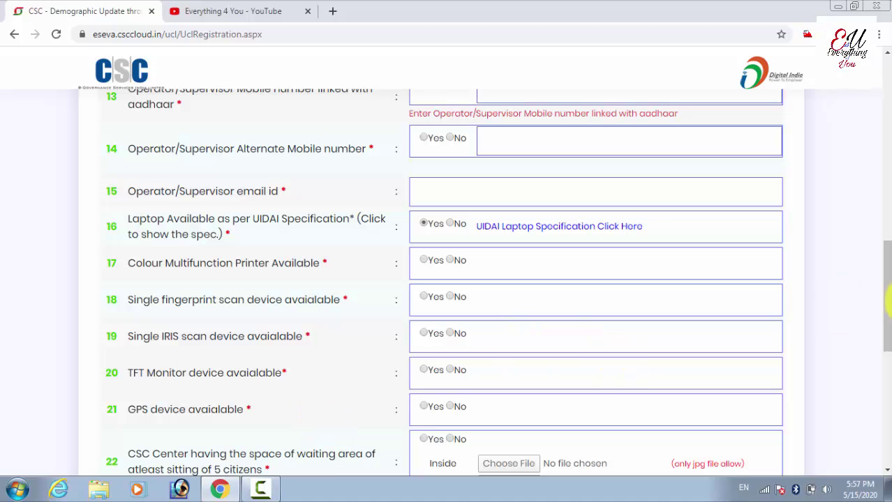
Answer Yes for the Divyang friendly center with availability of ramp and wheelchair.
{"action": "left_click_drag", "start_coordinate": [886, 326], "coordinate": [886, 331]}
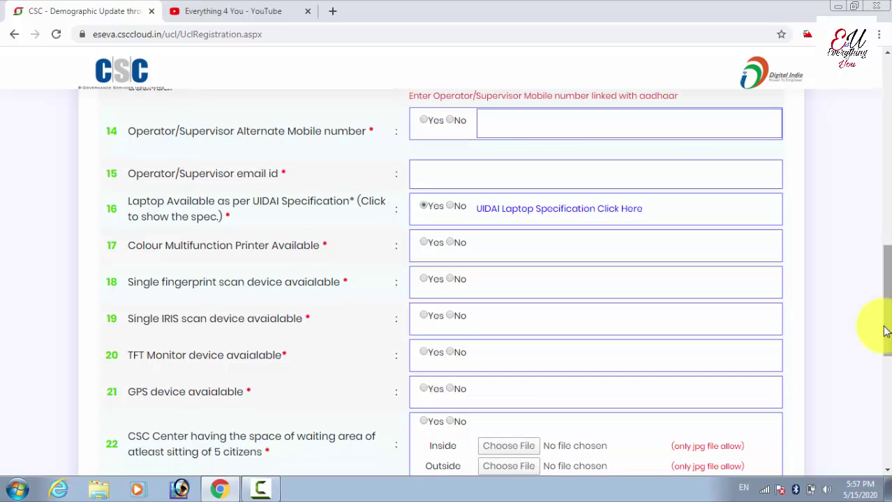
{"action": "left_click_drag", "start_coordinate": [884, 331], "coordinate": [885, 340]}
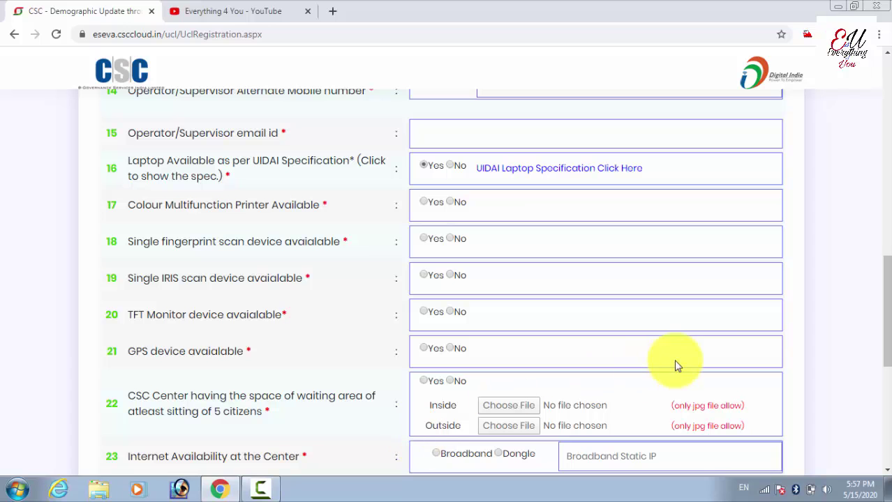
{"action": "left_click_drag", "start_coordinate": [889, 308], "coordinate": [886, 333]}
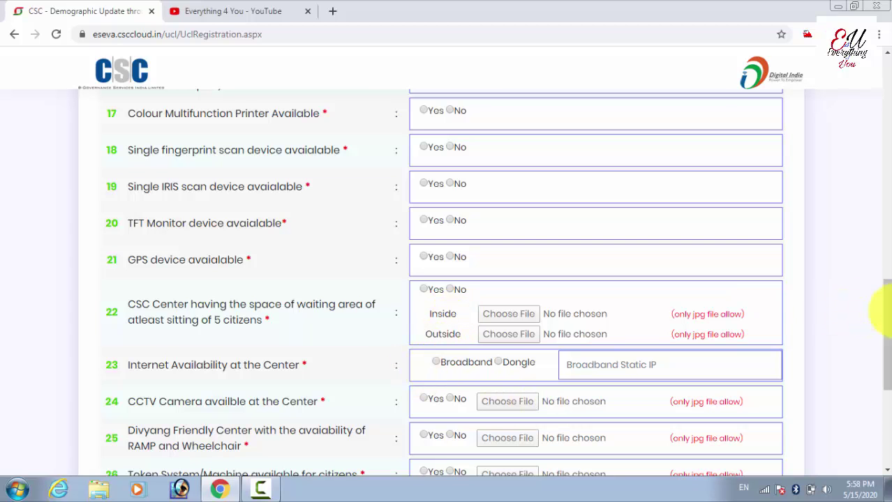
{"action": "left_click_drag", "start_coordinate": [885, 316], "coordinate": [887, 340]}
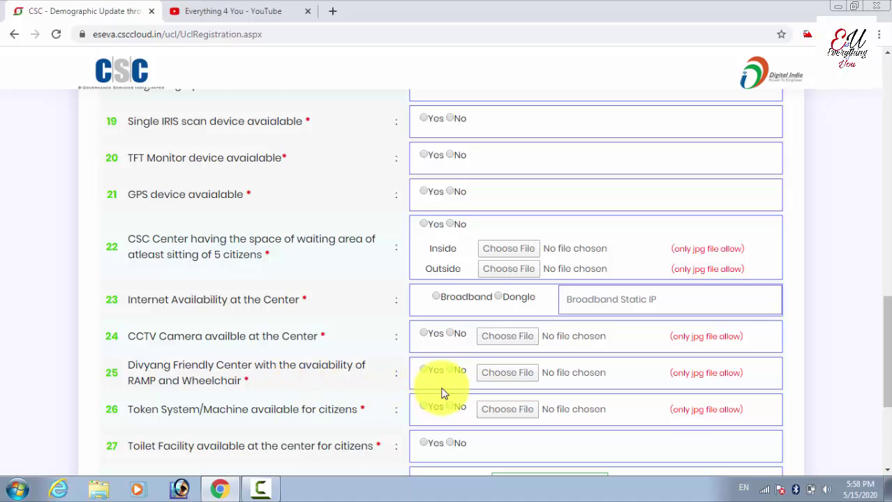
{"action": "left_click", "coordinate": [425, 375]}
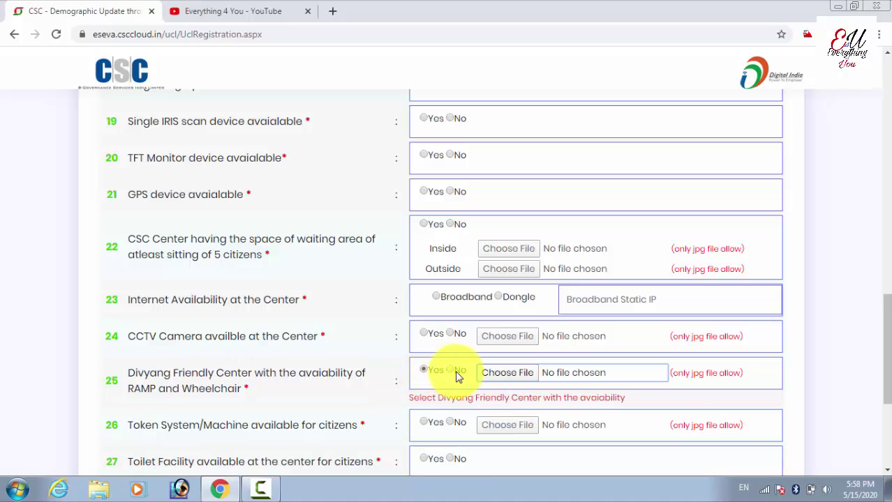
Switch the Divyang friendly center answer to No and back to Yes, and answer Yes for toilet facility available for citizens.
{"action": "left_click", "coordinate": [454, 372]}
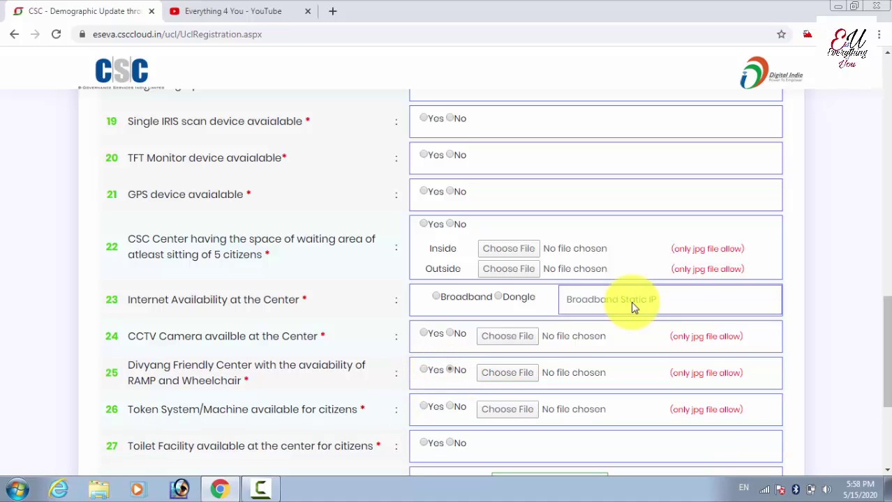
{"action": "left_click_drag", "start_coordinate": [886, 342], "coordinate": [887, 382]}
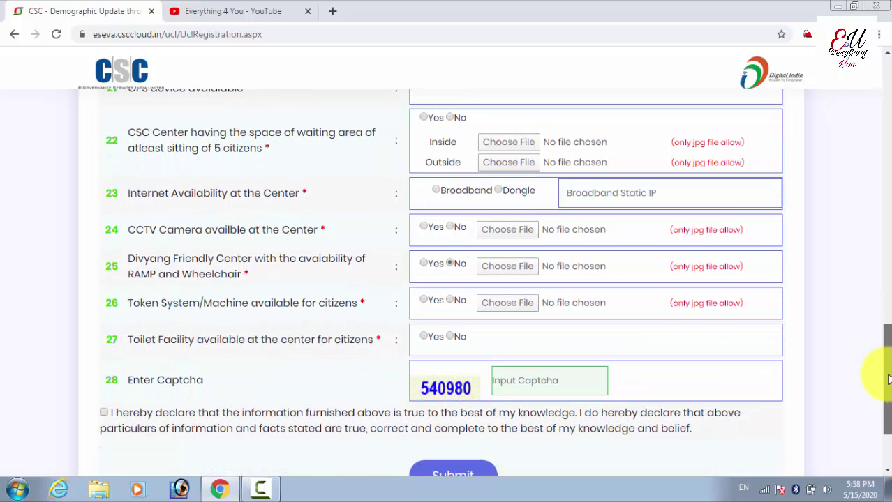
{"action": "left_click", "coordinate": [423, 263]}
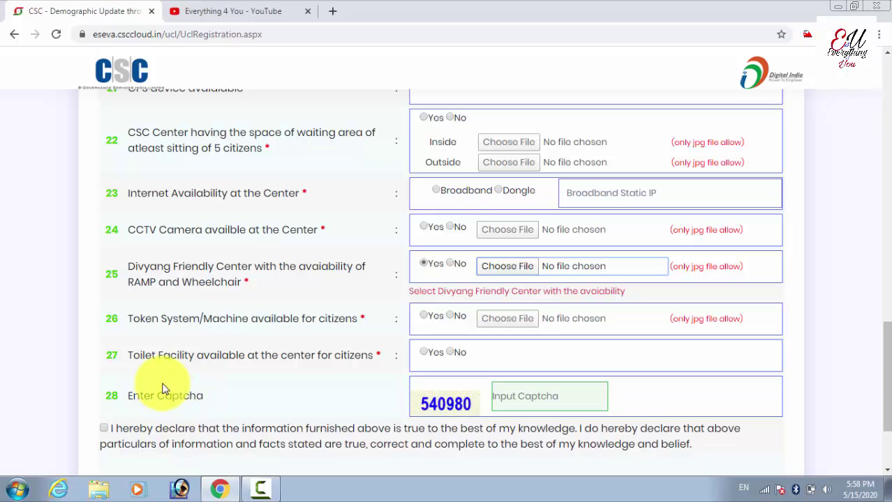
{"action": "left_click", "coordinate": [423, 352]}
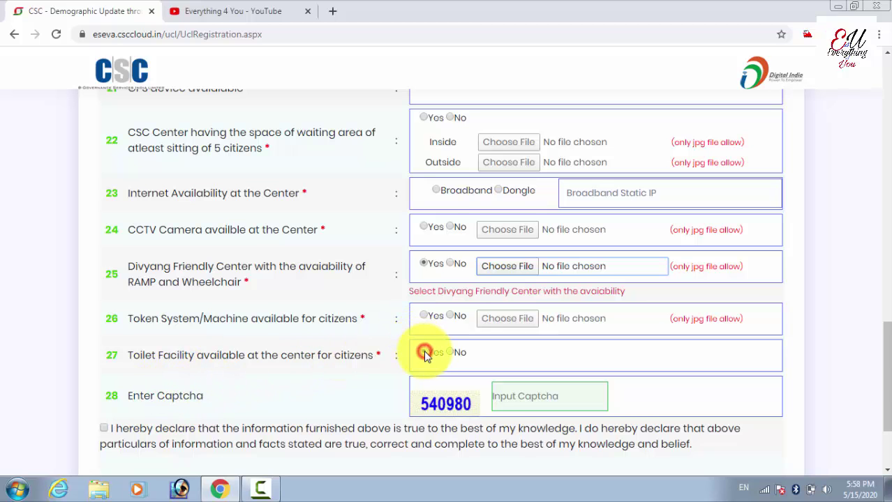
Enter the displayed captcha code and accept the declaration that the furnished information is true.
{"action": "left_click", "coordinate": [517, 397]}
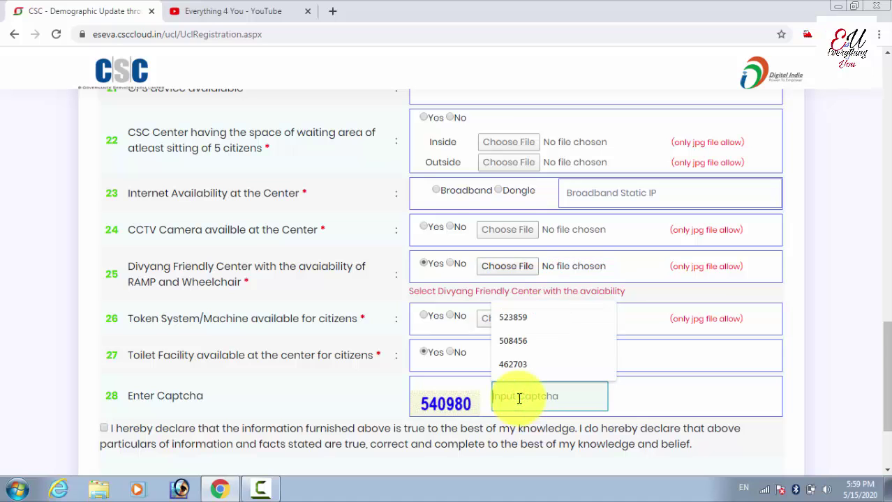
{"action": "type", "text": "540980"}
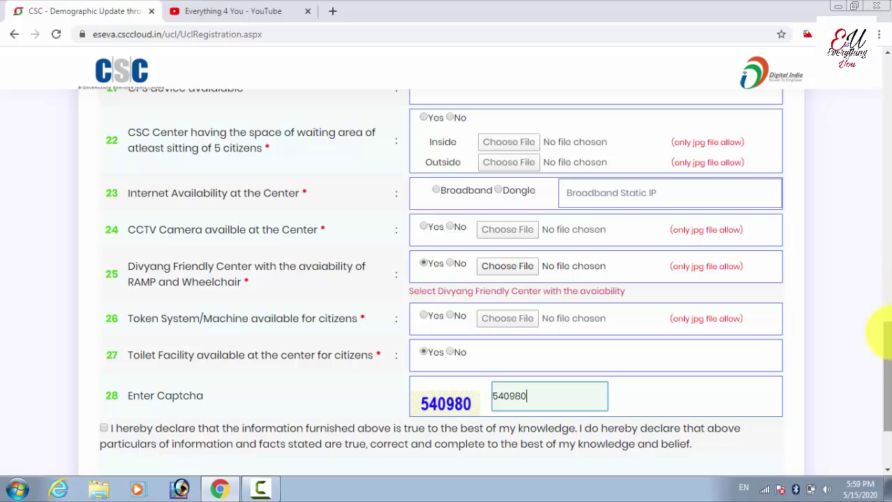
{"action": "left_click_drag", "start_coordinate": [886, 333], "coordinate": [888, 375]}
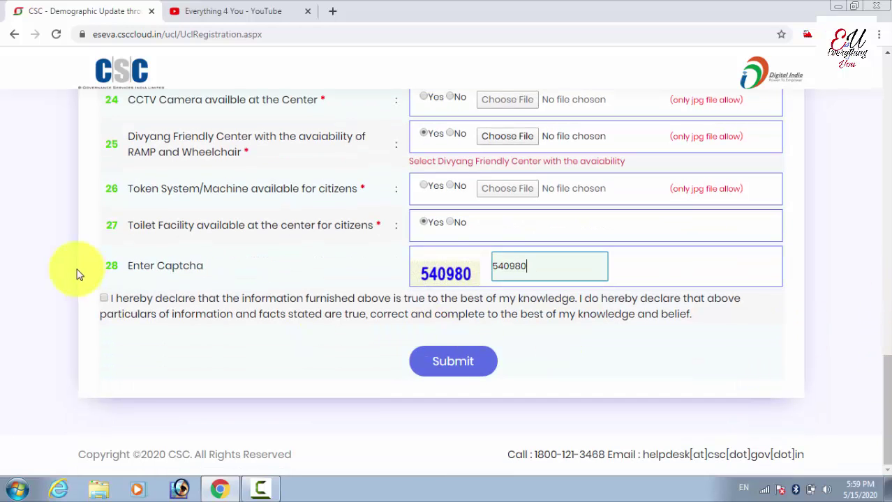
{"action": "left_click", "coordinate": [103, 298]}
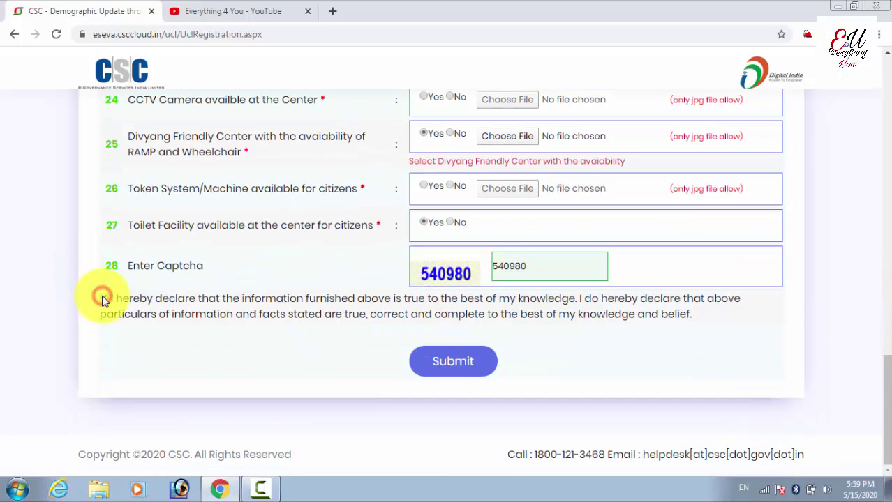